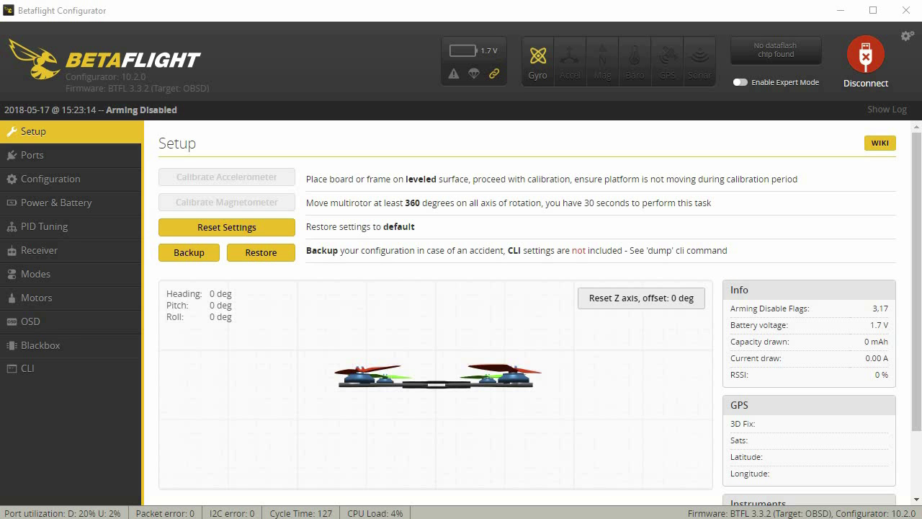
left_click(43, 155)
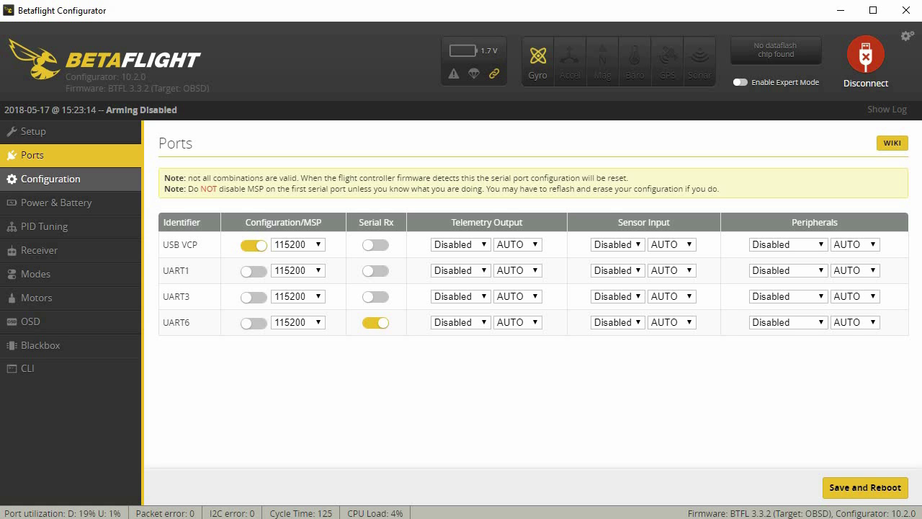
Step: Open the Configuration page to view the Quad X mixer, reversed motors, DSHOT600 and 4.5% idle
left_click(51, 179)
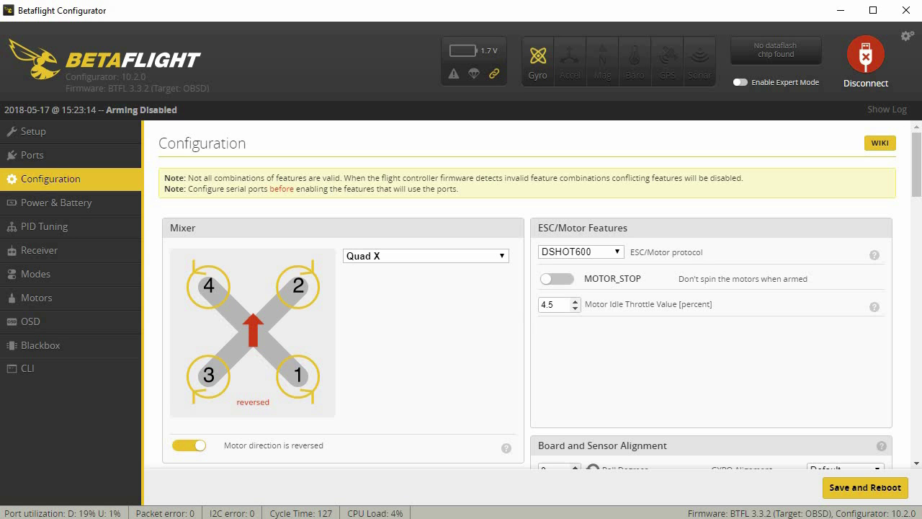
scroll(540, 295, "down", 1)
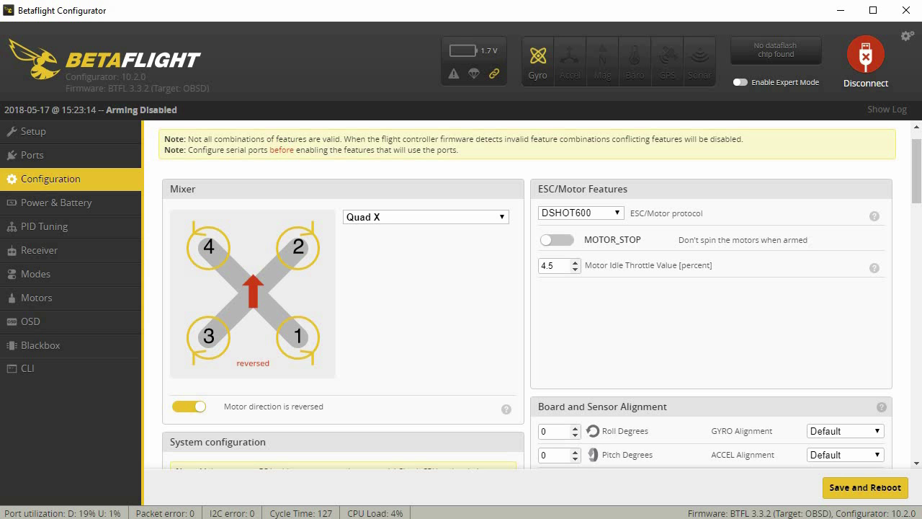
Step: Scroll through the Configuration page's feature settings
scroll(533, 295, "down", 5)
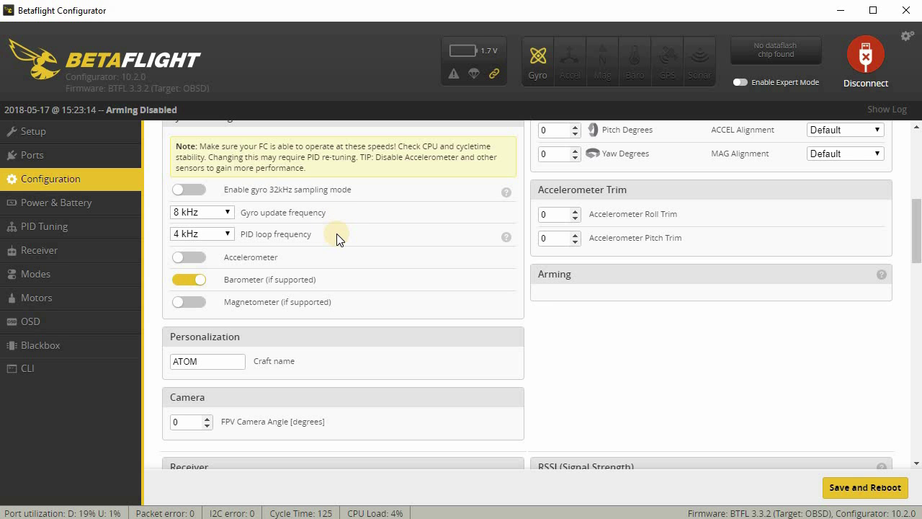
scroll(337, 234, "down", 10)
scroll(584, 291, "down", 1)
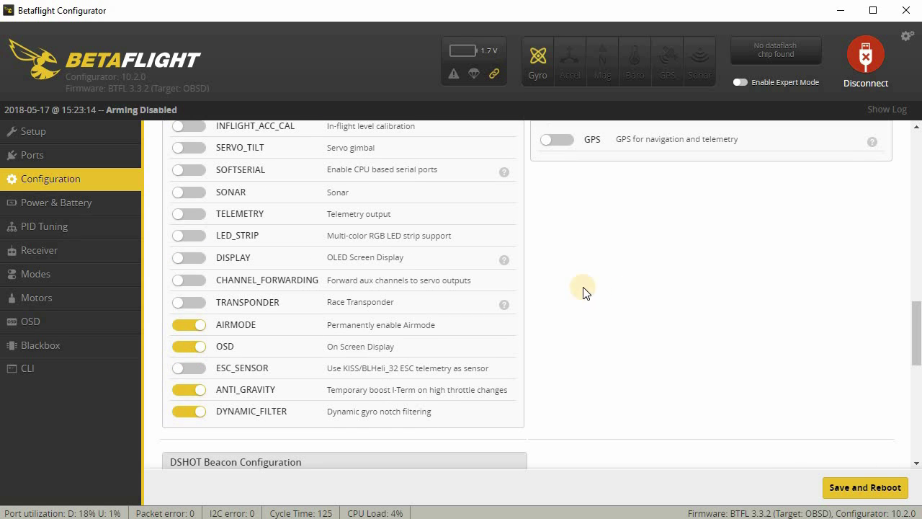
scroll(582, 290, "up", 1)
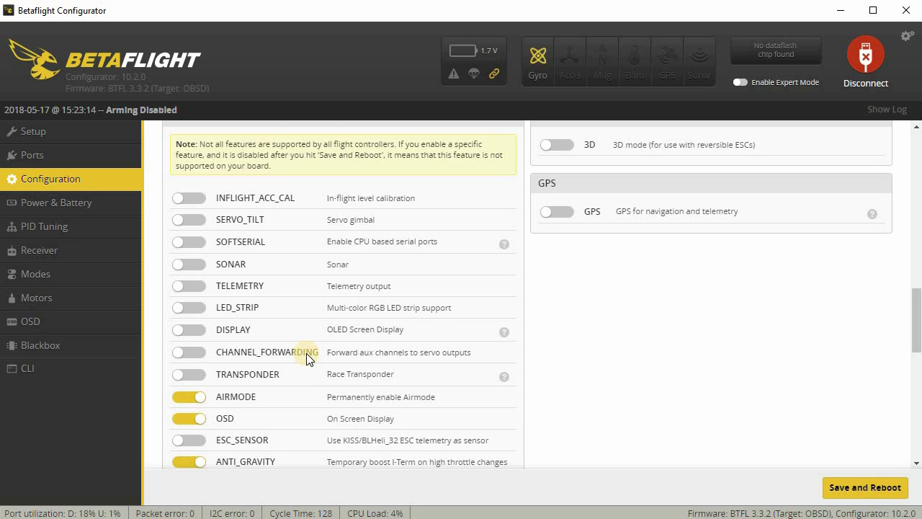
scroll(306, 353, "down", 1)
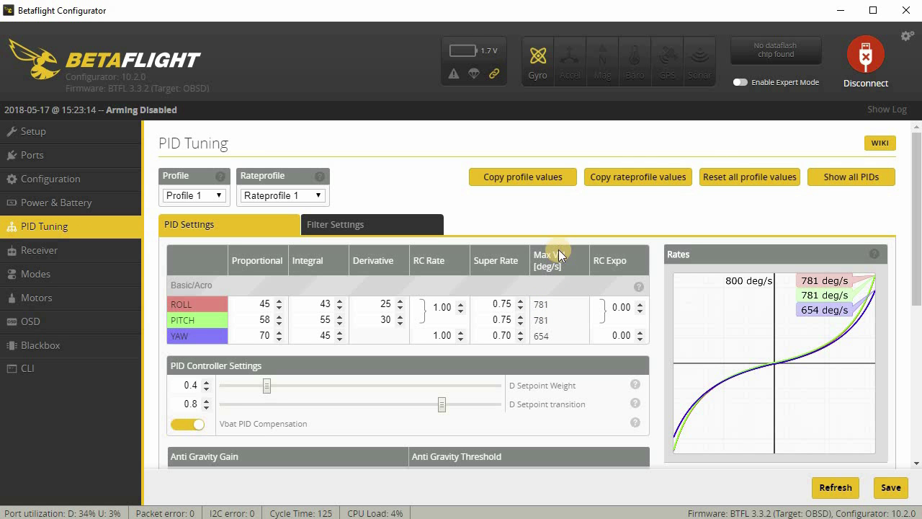
scroll(558, 250, "down", 1)
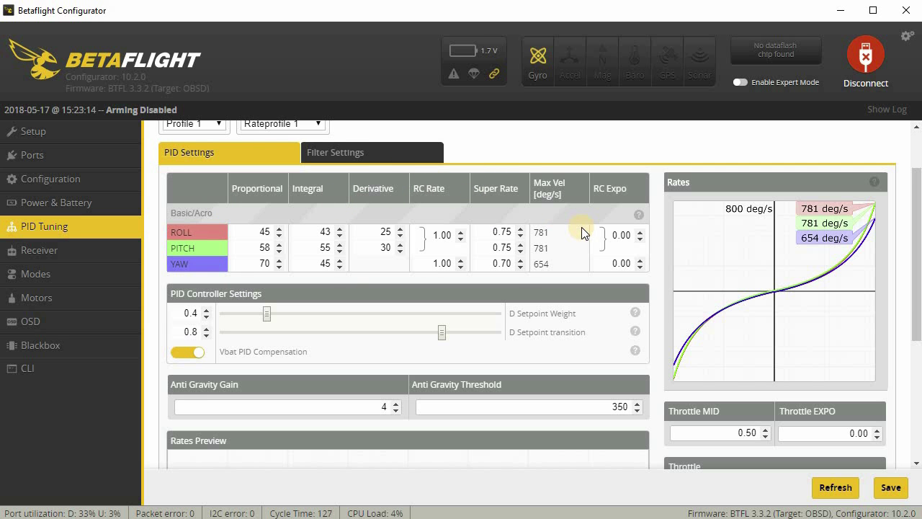
scroll(582, 227, "up", 1)
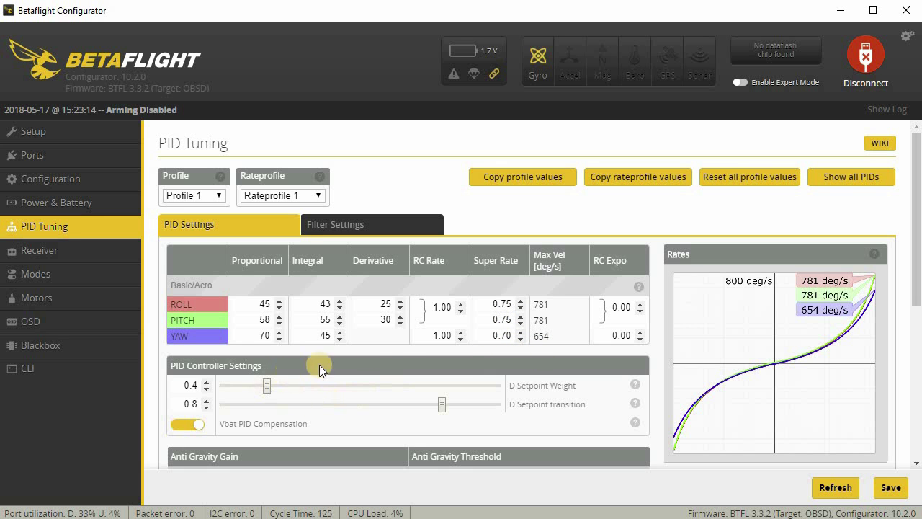
scroll(393, 353, "down", 2)
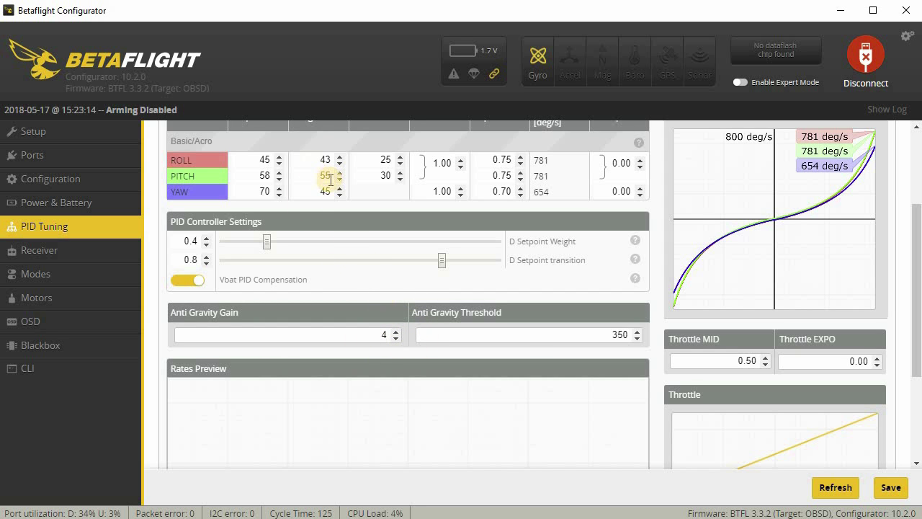
scroll(318, 179, "up", 1)
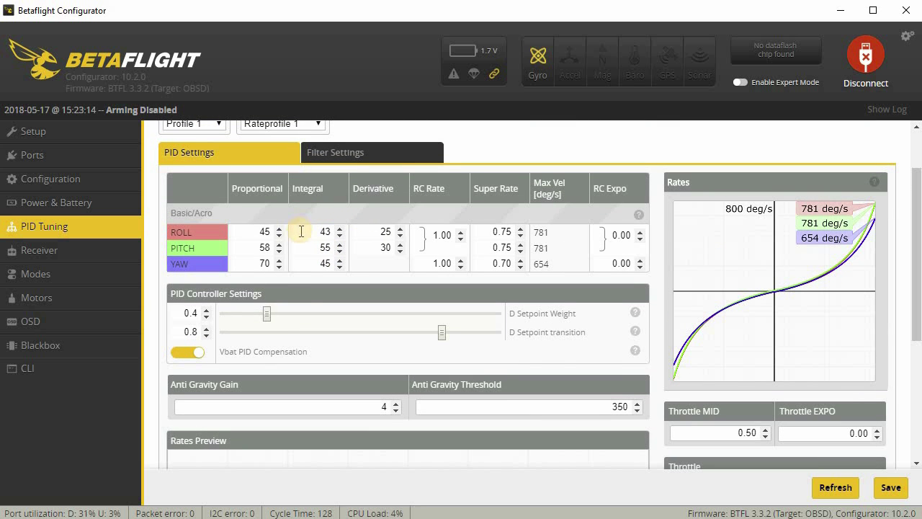
scroll(317, 306, "down", 1)
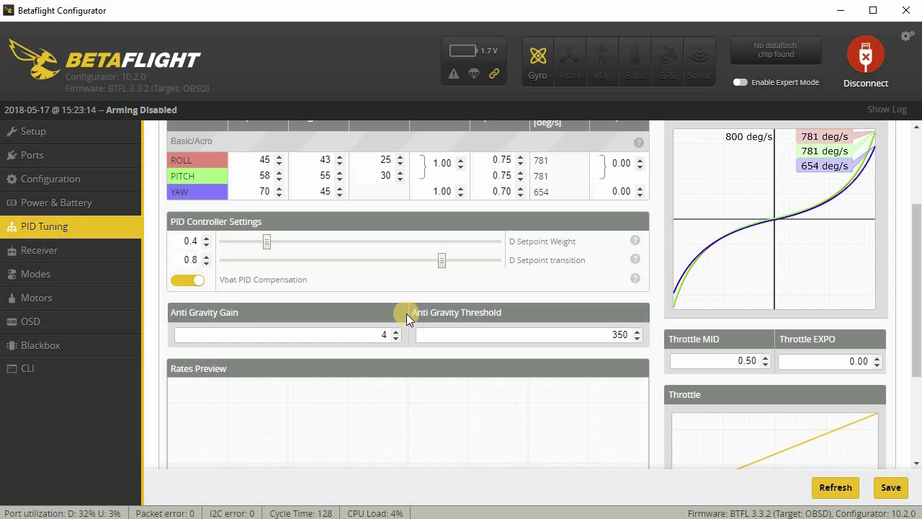
Step: Review PIDs ROLL 45/43/25, PITCH 58/55/30, YAW 70/45, plus TPA 0.10 and breakpoint 1650
scroll(407, 313, "down", 3)
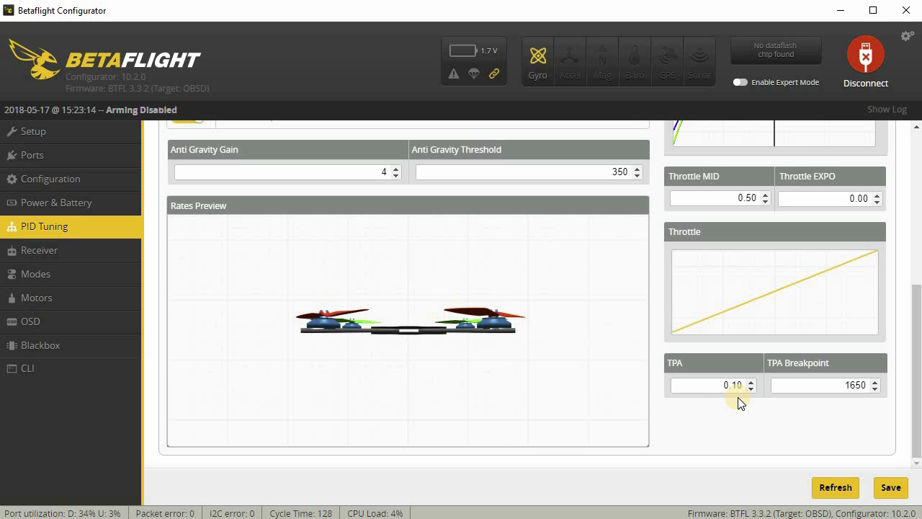
scroll(738, 397, "up", 3)
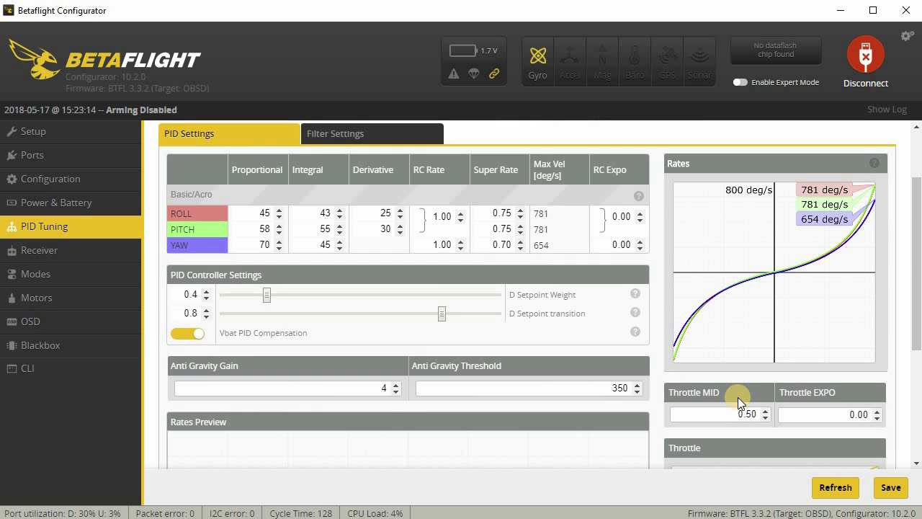
scroll(738, 397, "down", 3)
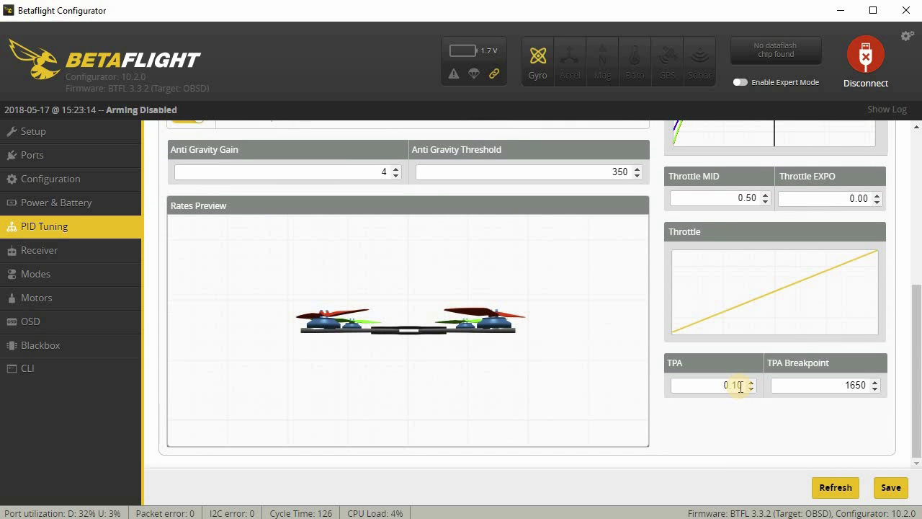
scroll(740, 386, "up", 1)
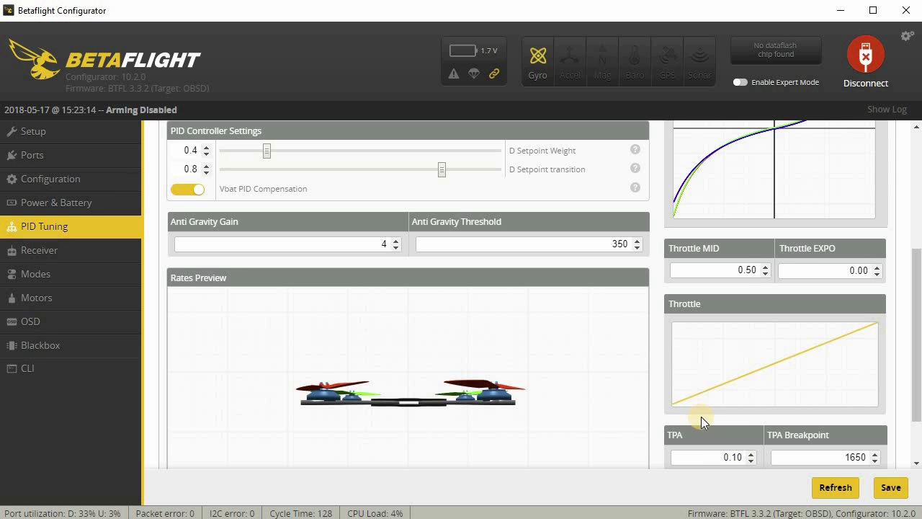
scroll(687, 411, "up", 3)
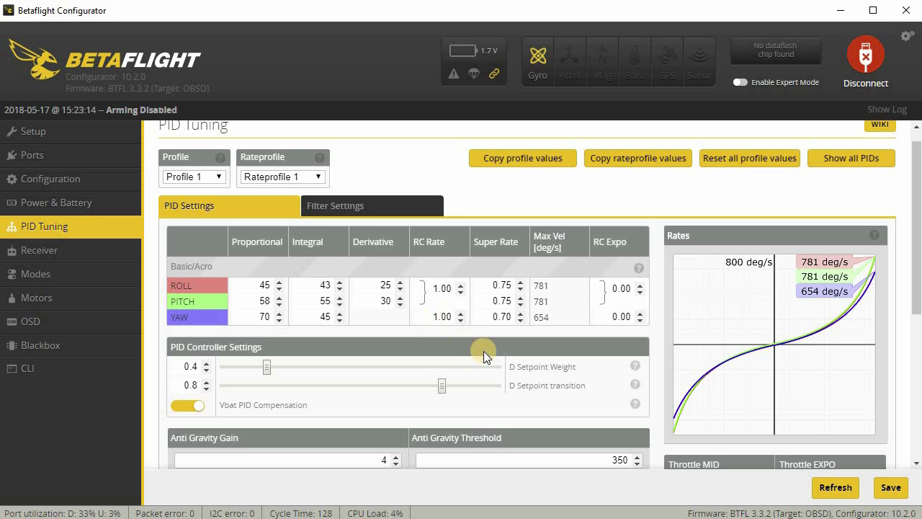
scroll(483, 351, "down", 3)
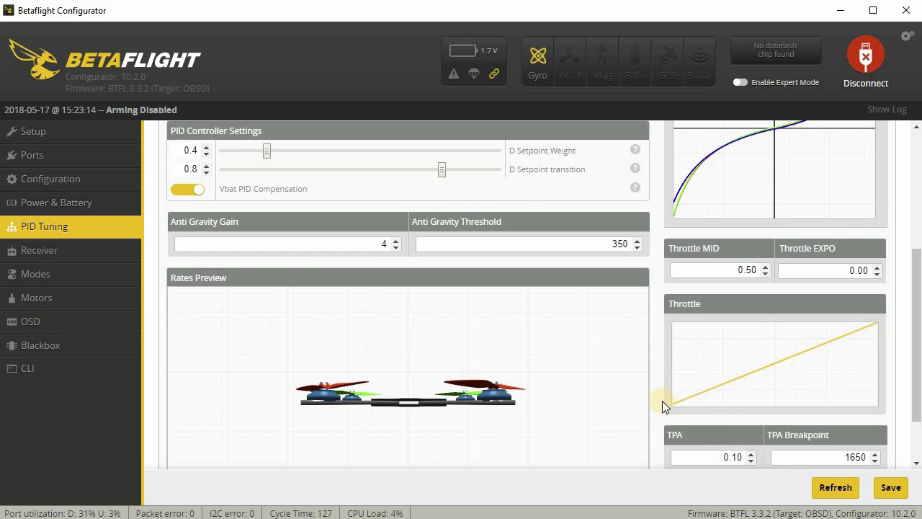
scroll(662, 400, "up", 3)
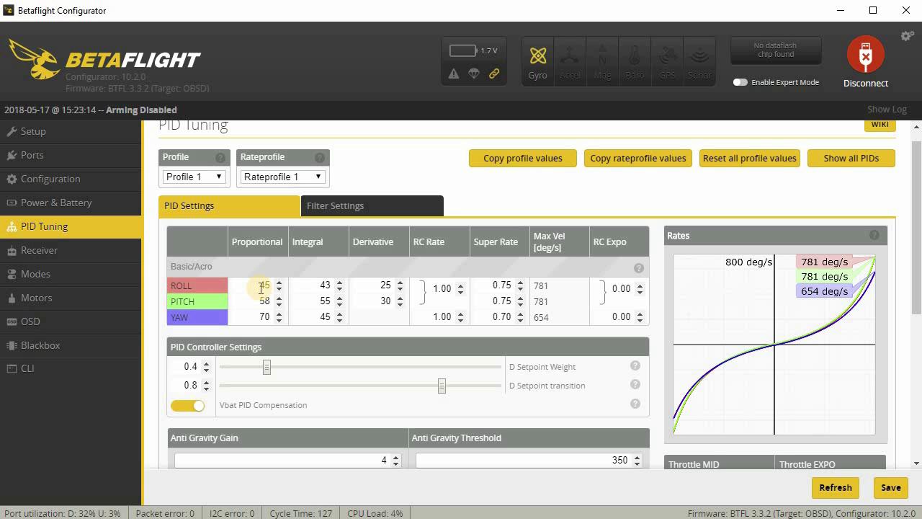
scroll(355, 330, "down", 4)
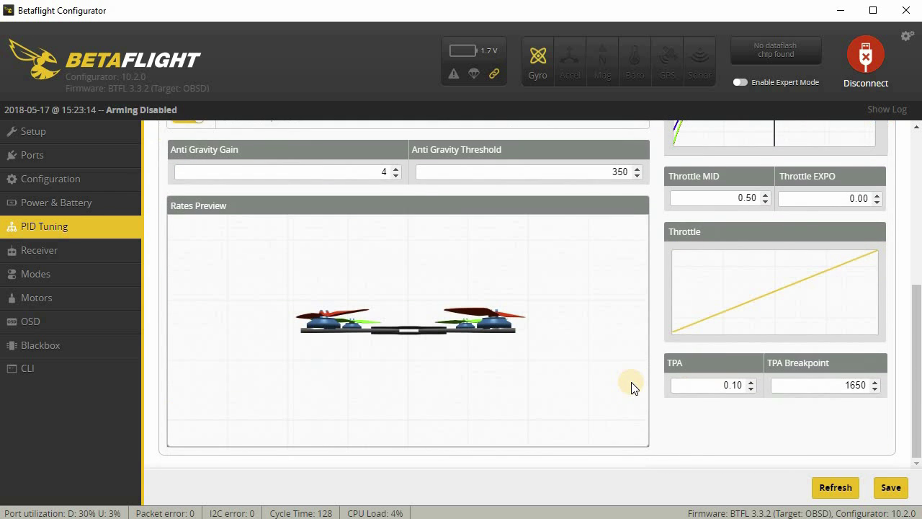
scroll(631, 387, "up", 3)
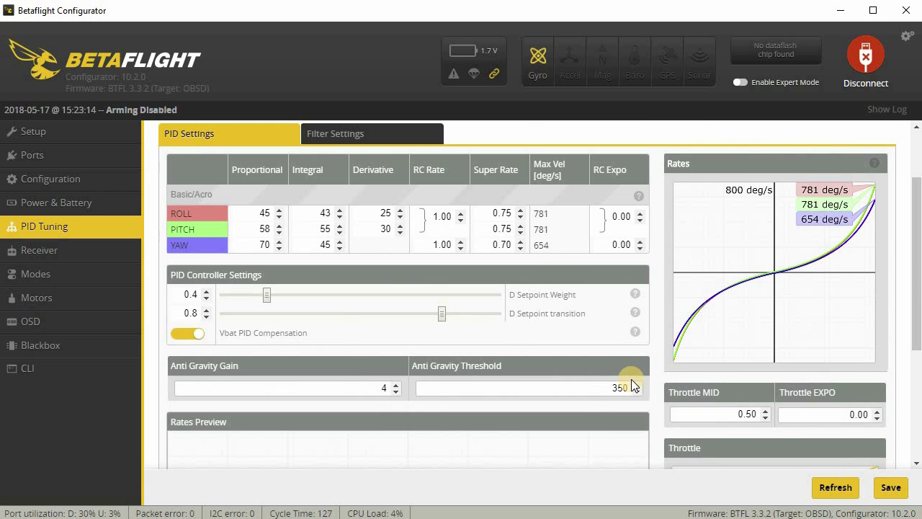
scroll(634, 382, "down", 3)
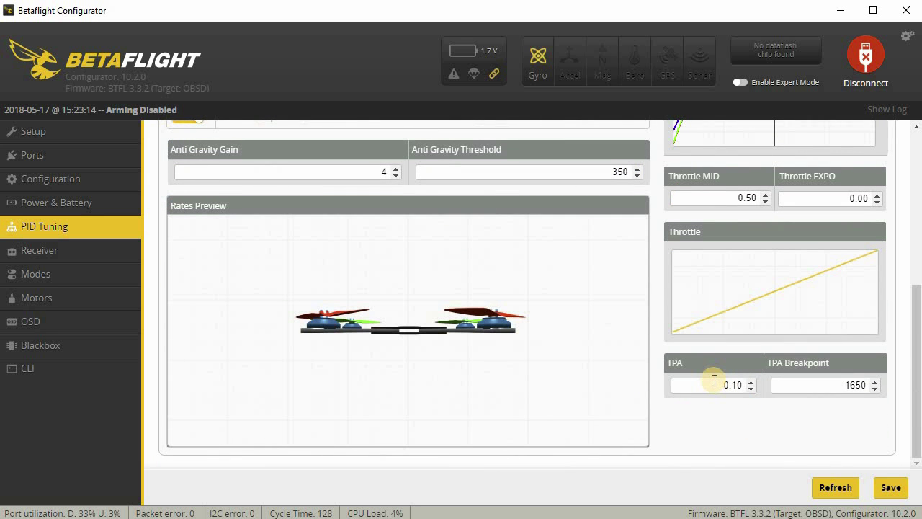
scroll(713, 380, "up", 4)
scroll(715, 393, "down", 2)
scroll(717, 401, "down", 1)
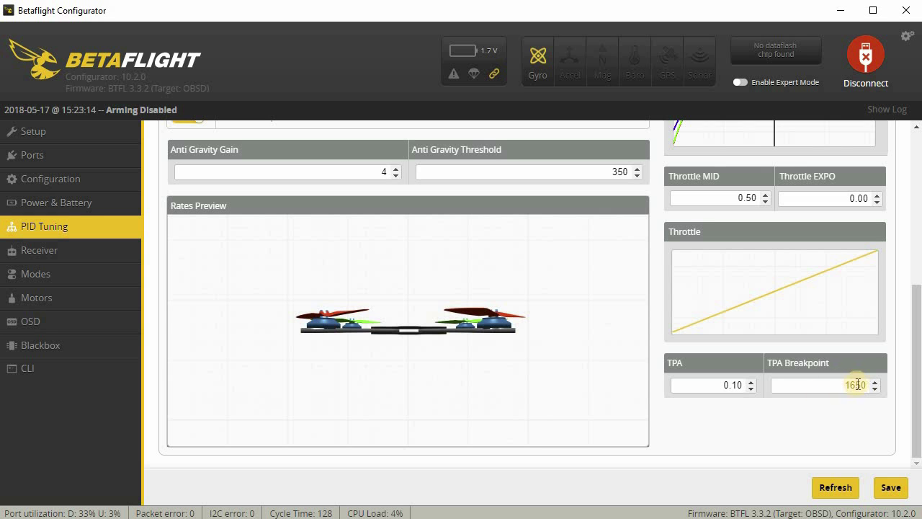
scroll(777, 423, "up", 5)
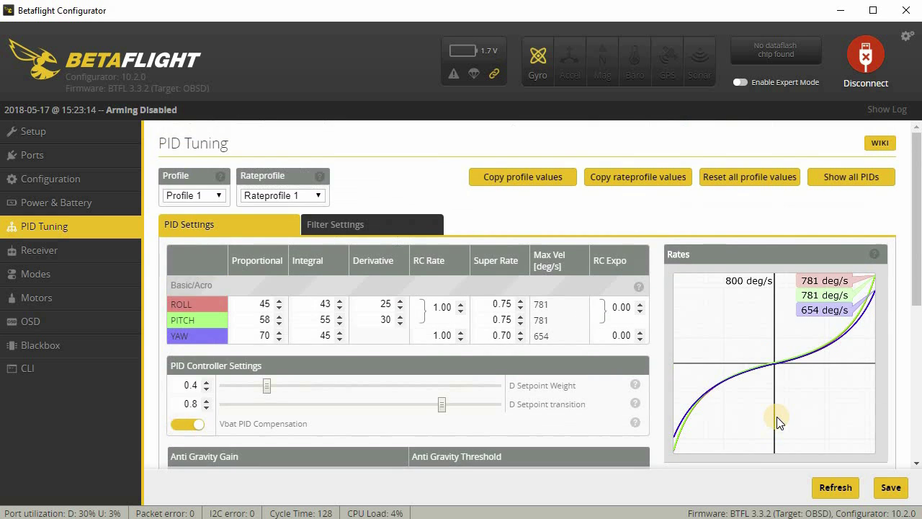
scroll(763, 407, "down", 2)
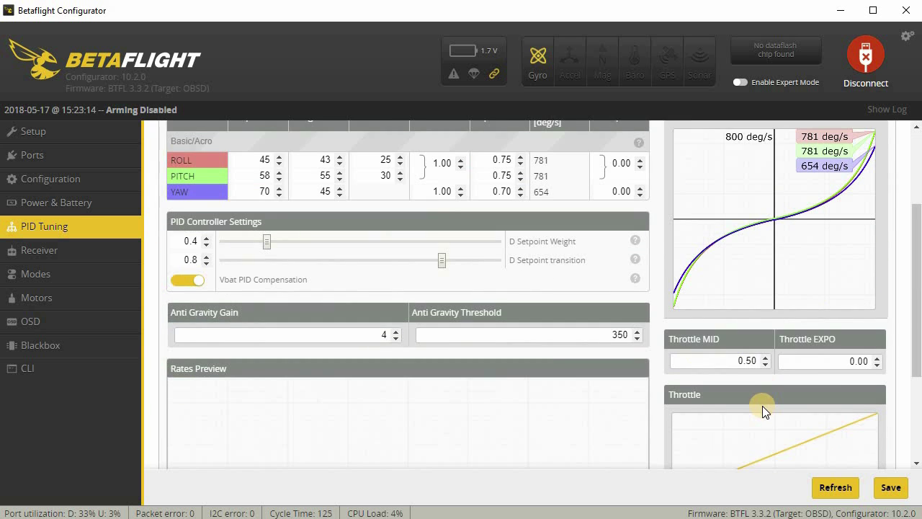
scroll(762, 406, "up", 2)
Step: Show Filter Settings and review gyro lowpass 90 Hz and PT1 D-term lowpass 100 Hz
left_click(314, 224)
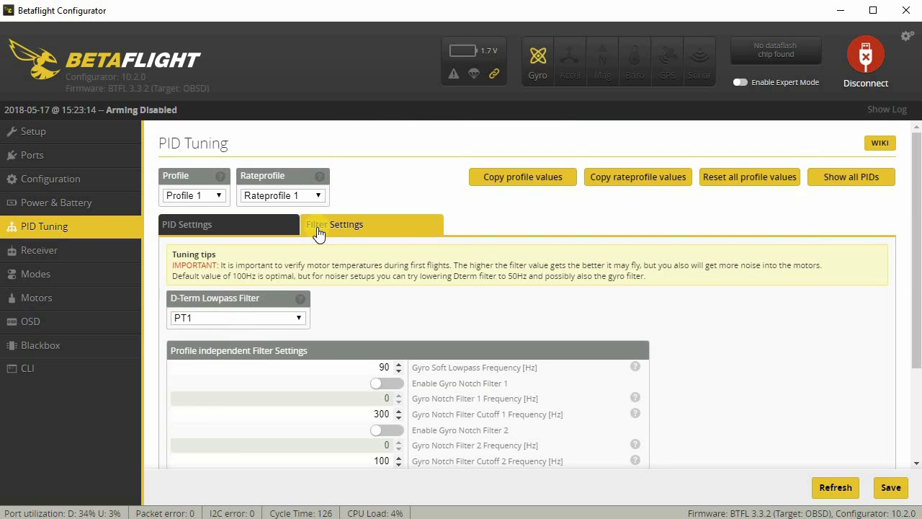
scroll(491, 233, "down", 2)
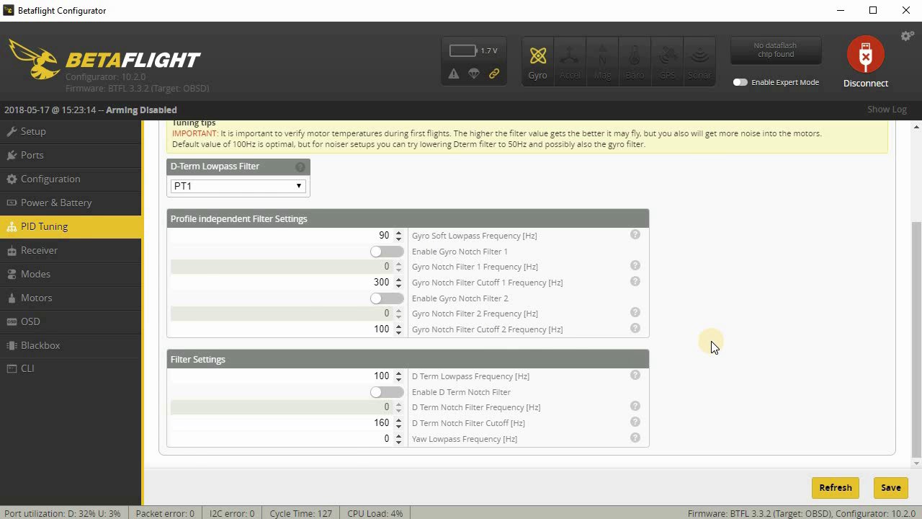
Step: Show the Receiver page with AETR1234 map, thresholds 1005/1500/2000 and deadbands of 3
left_click(65, 252)
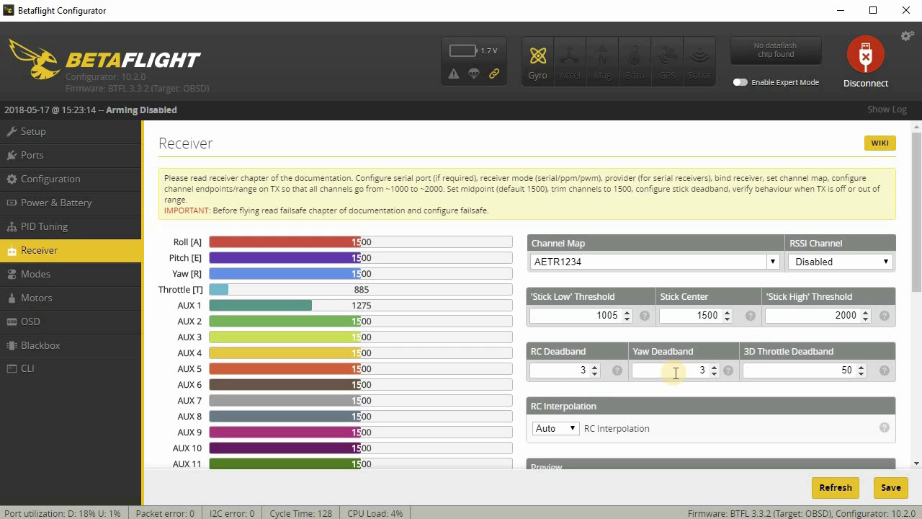
Step: Check Modes for ARM on AUX 1 1300–2100 and BEEPER on AUX 2 1700–2100, then show OSD
left_click(106, 274)
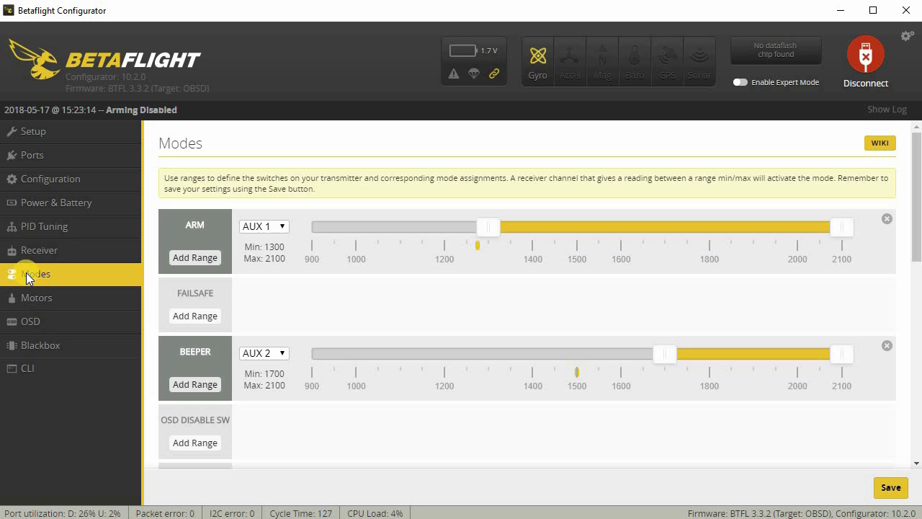
scroll(257, 249, "down", 7)
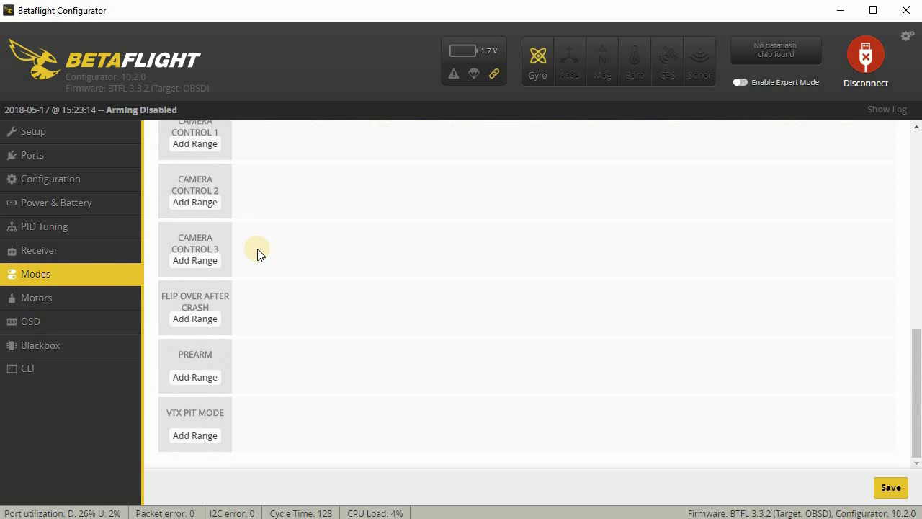
scroll(257, 248, "up", 8)
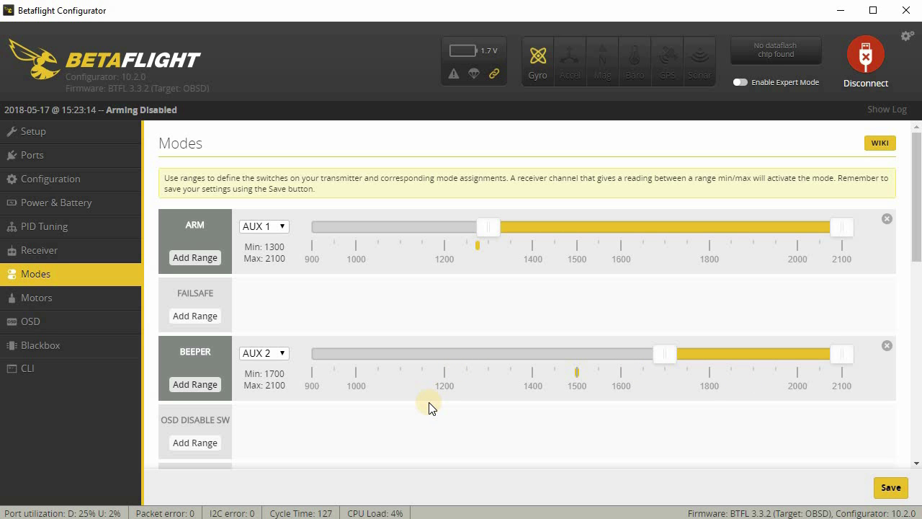
scroll(429, 406, "down", 10)
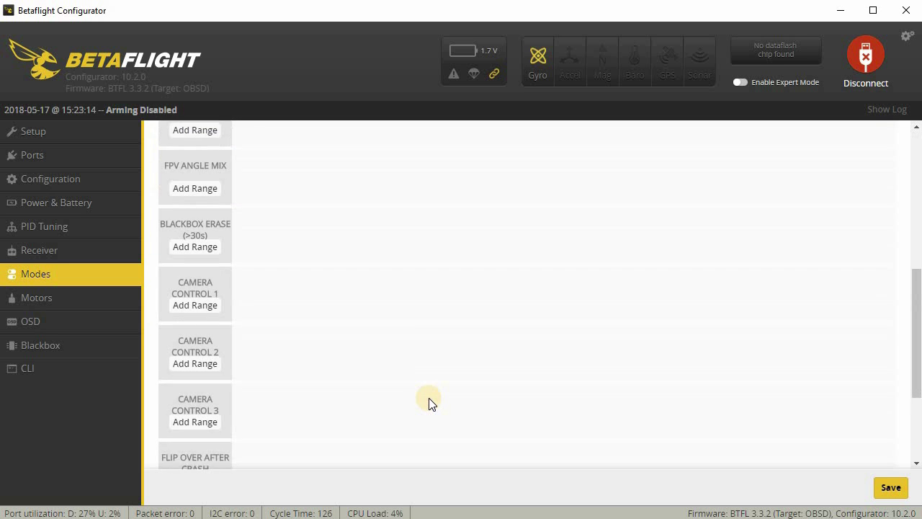
scroll(429, 403, "down", 1)
scroll(429, 403, "up", 4)
scroll(429, 403, "down", 5)
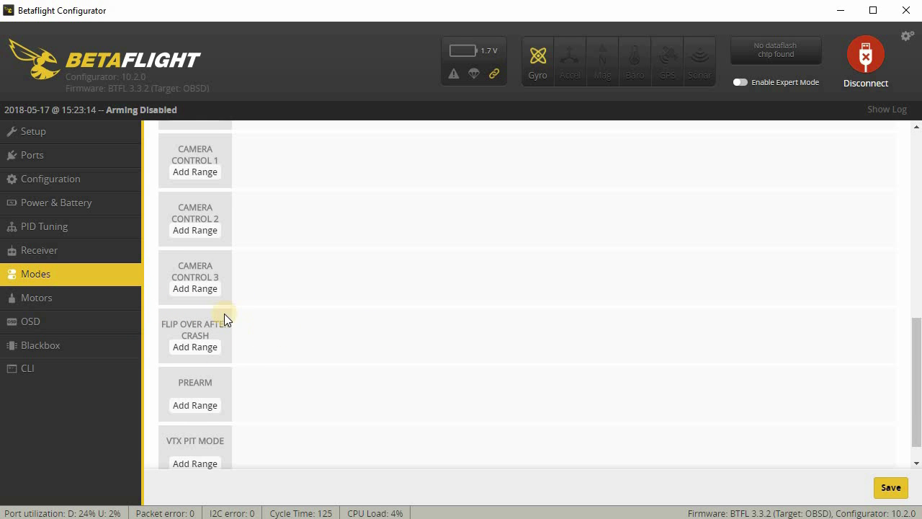
scroll(295, 356, "up", 6)
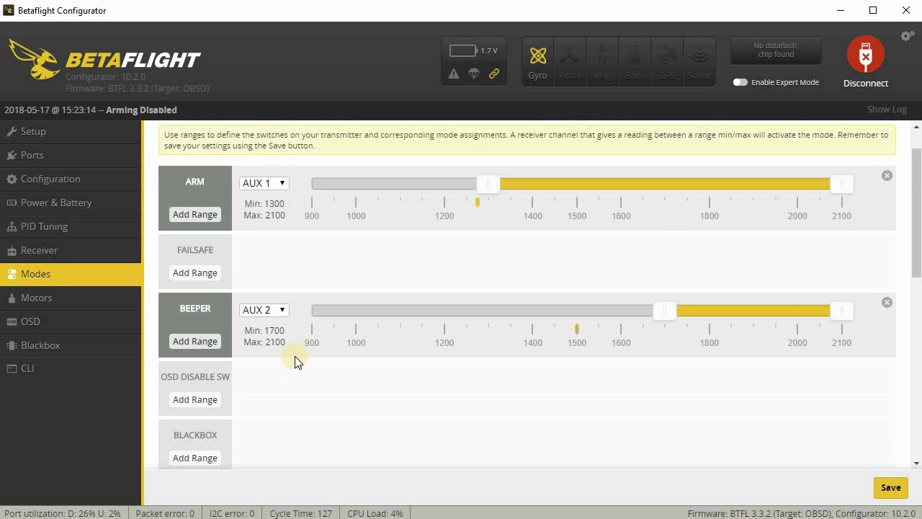
scroll(294, 356, "up", 1)
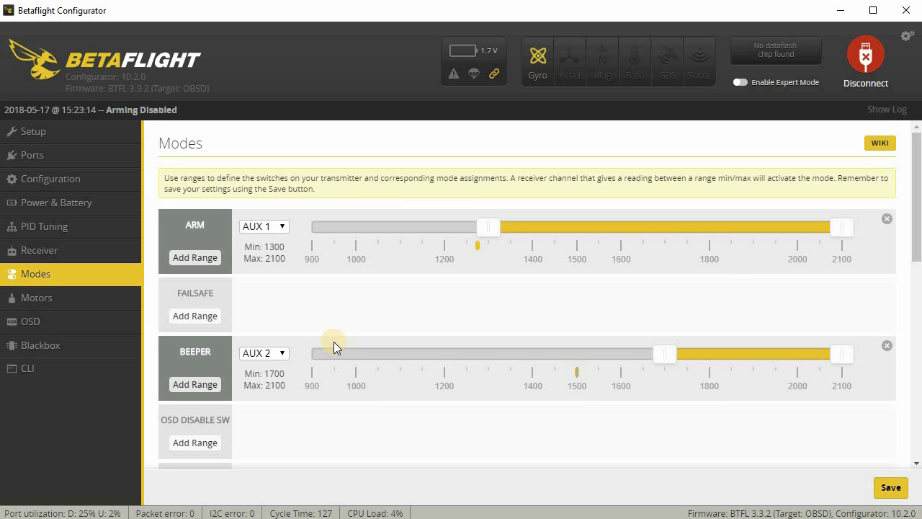
left_click(73, 326)
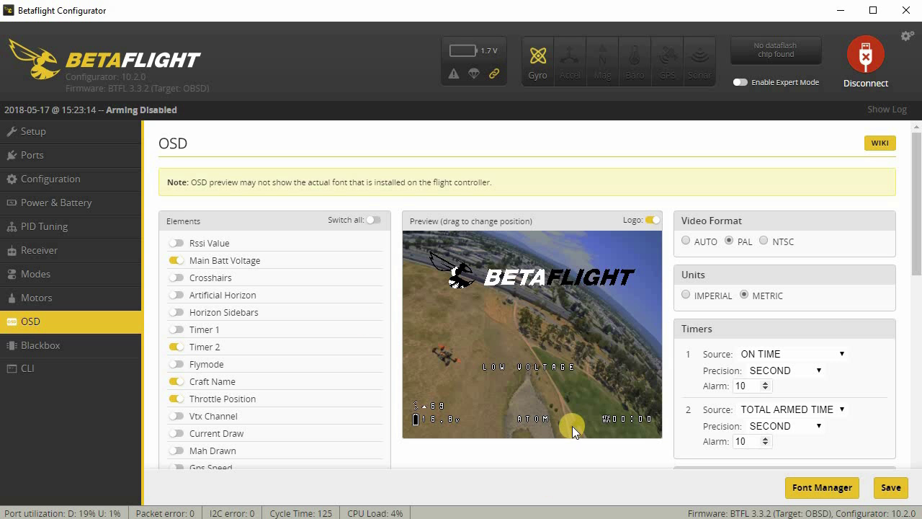
Step: Confirm Main Batt Voltage, Timer 2, Craft Name and Throttle Position are enabled in OSD Elements
scroll(242, 369, "down", 5)
scroll(241, 369, "down", 2)
scroll(241, 369, "up", 6)
scroll(241, 368, "up", 1)
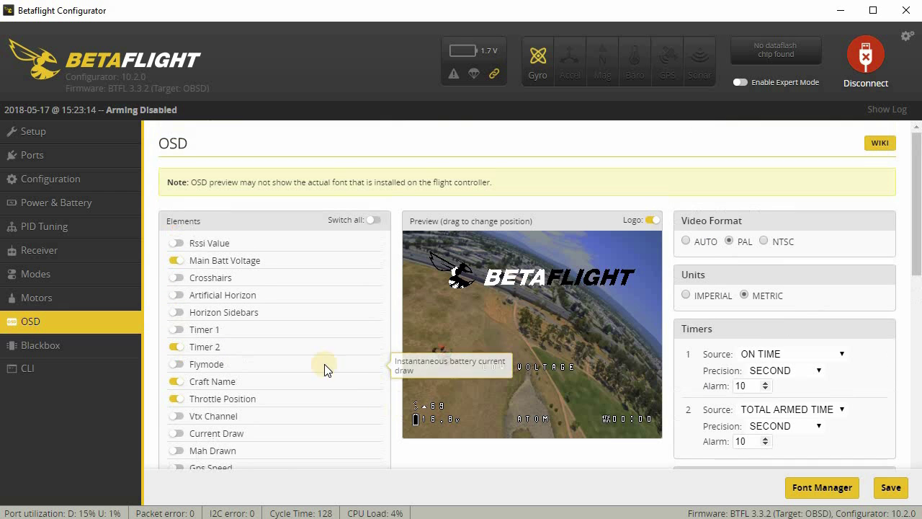